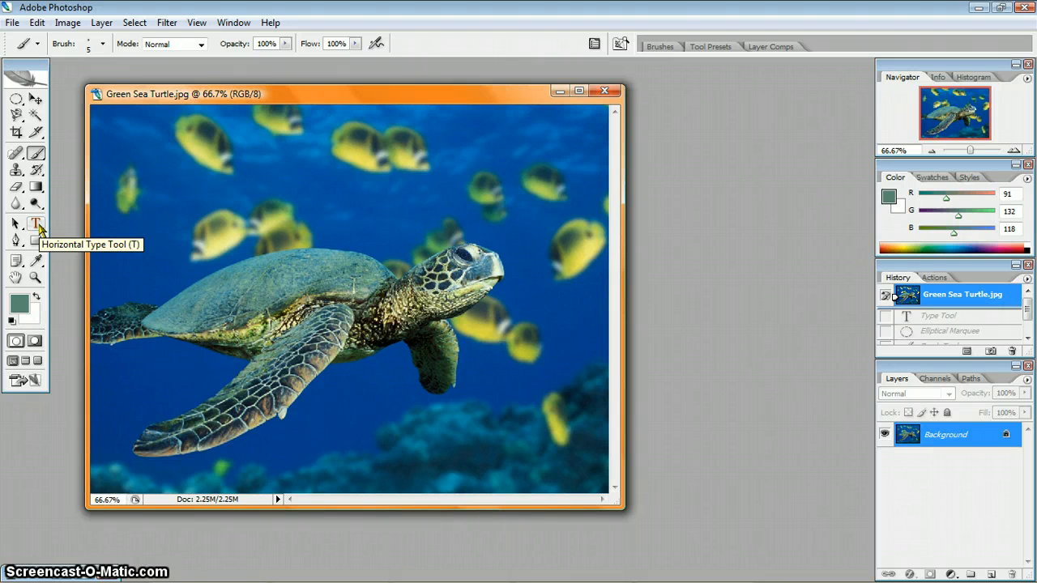
- Draw a horizontal text box over the reef below the turtle's head with the Horizontal Type Tool
{"action": "left_click", "coordinate": [35, 223]}
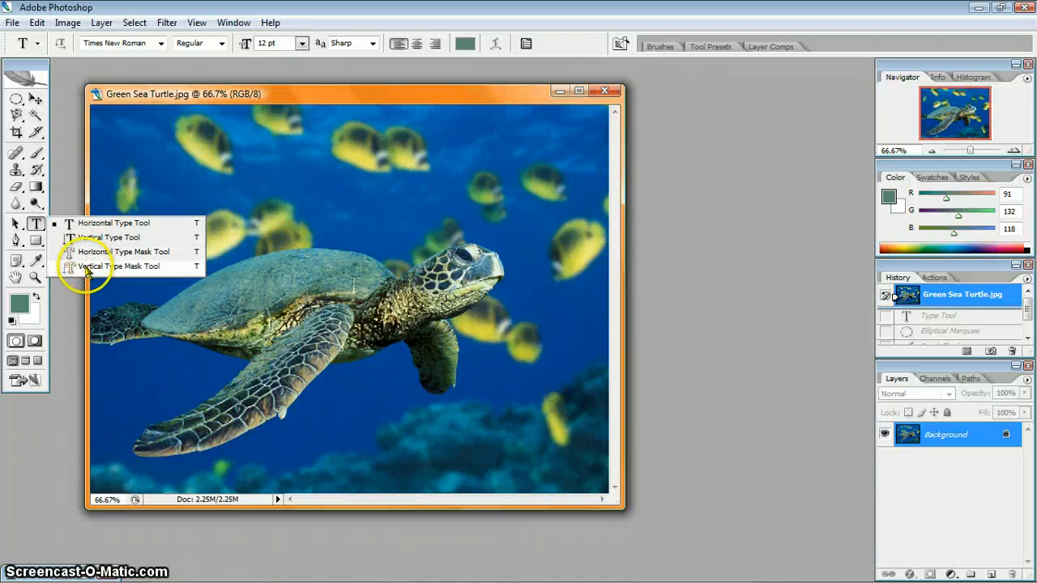
{"action": "left_click", "coordinate": [90, 227]}
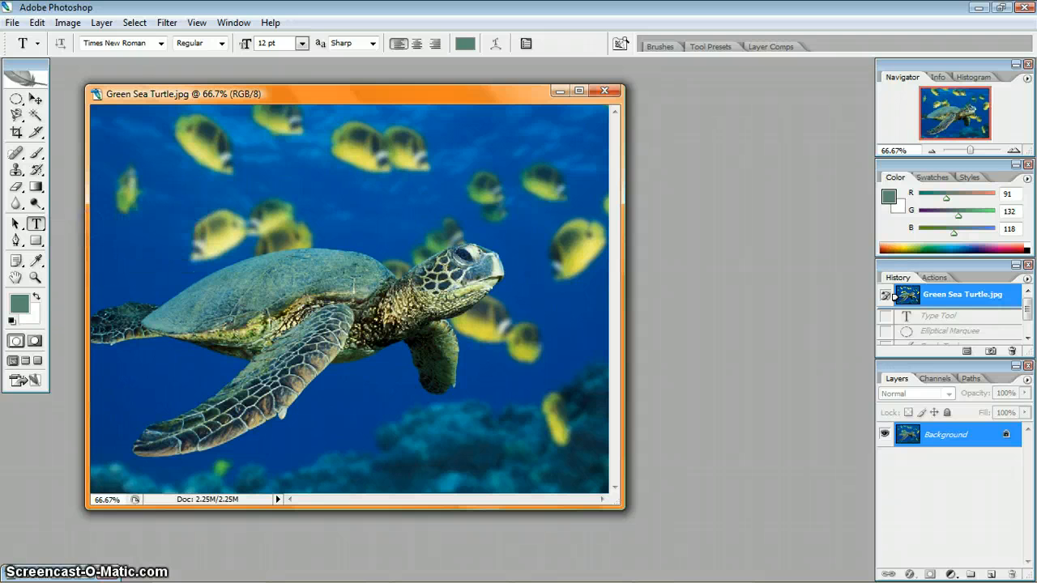
{"action": "left_click", "coordinate": [366, 421]}
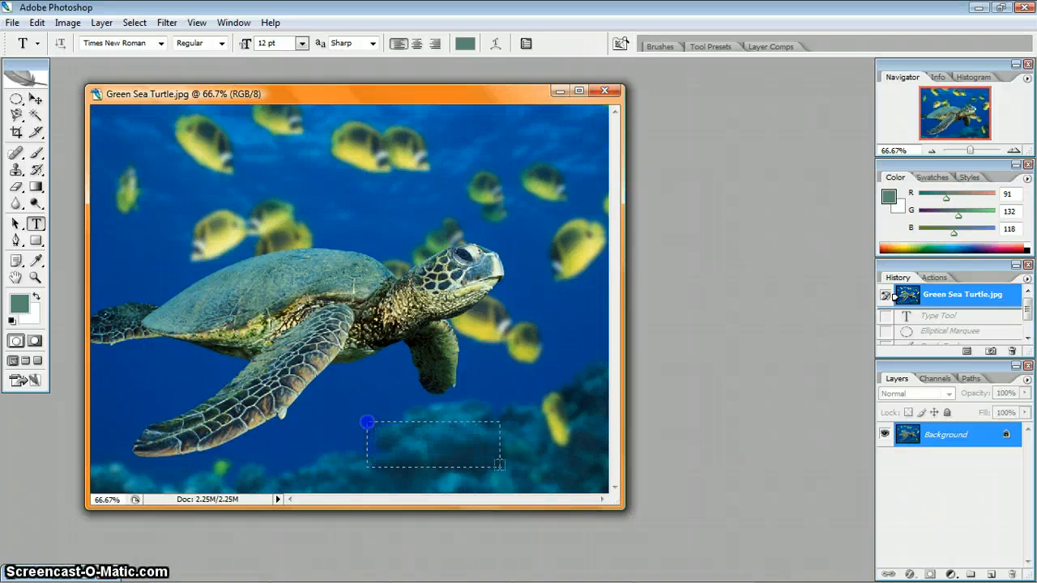
{"action": "left_click_drag", "start_coordinate": [522, 468], "coordinate": [534, 470]}
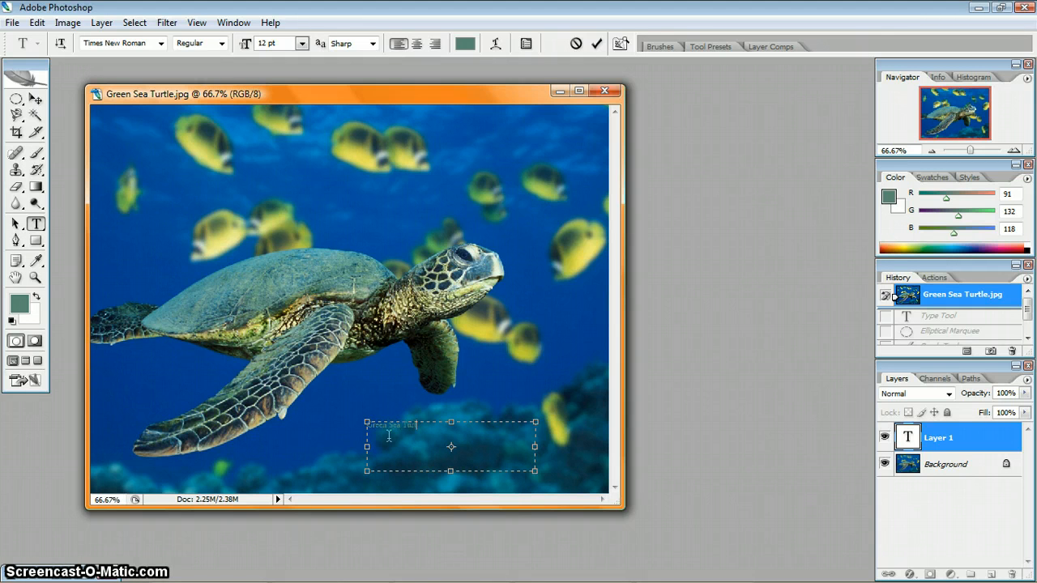
- Delete the small 12 pt text from the text box
{"action": "left_click", "coordinate": [406, 447]}
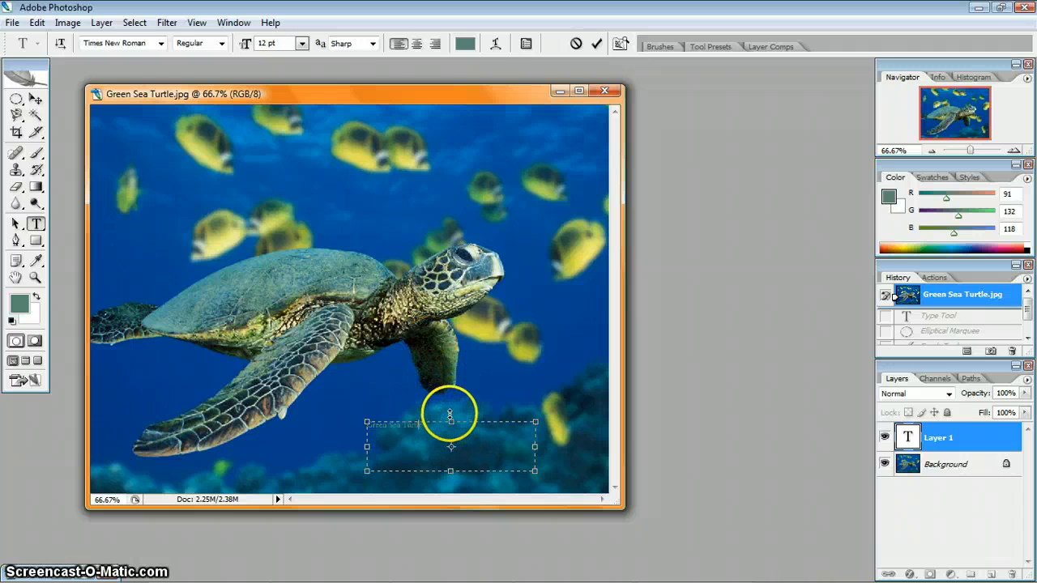
{"action": "key", "text": "BackSpace"}
{"action": "key", "text": "BackSpace"}
{"action": "key", "text": "BackSpace"}
{"action": "key", "text": "BackSpace"}
{"action": "key", "text": "BackSpace"}
{"action": "key", "text": "BackSpace"}
{"action": "key", "text": "BackSpace"}
{"action": "key", "text": "BackSpace"}
{"action": "key", "text": "BackSpace"}
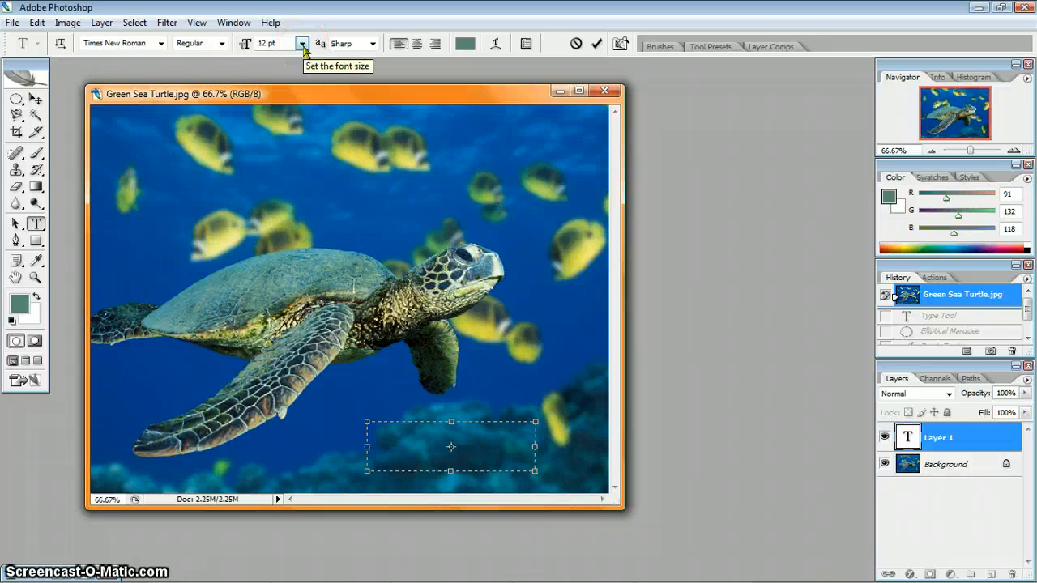
- Set the font size to 36 pt and enter "Green Sea Turtle" in the text box
{"action": "left_click", "coordinate": [303, 44]}
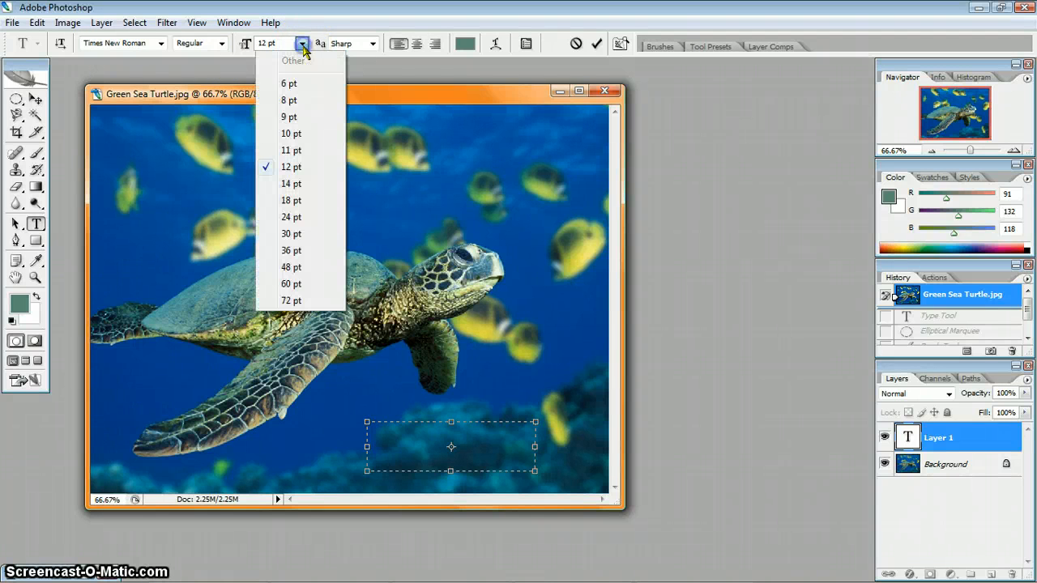
{"action": "left_click", "coordinate": [312, 251]}
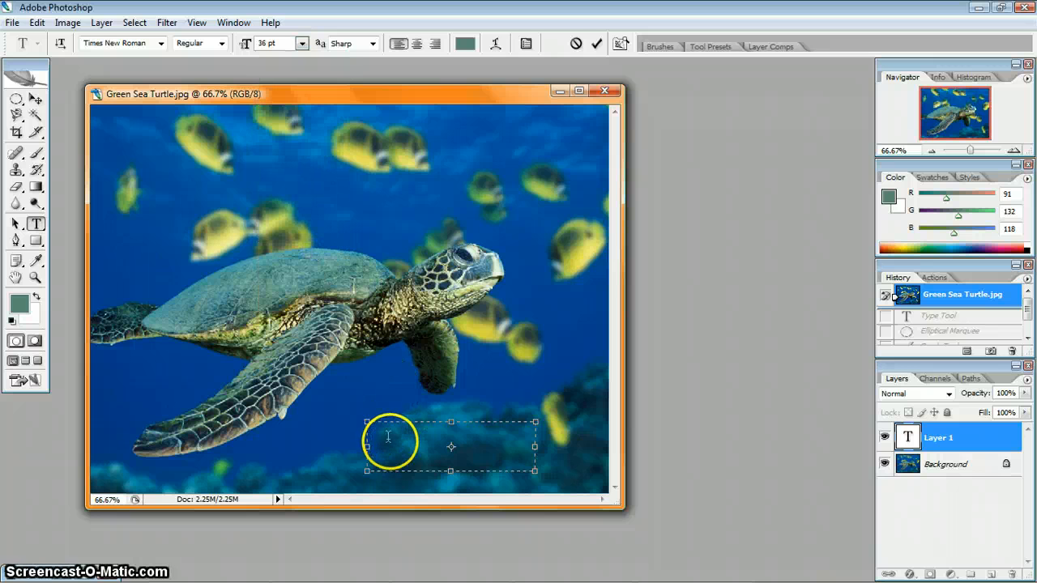
{"action": "left_click", "coordinate": [502, 447]}
{"action": "type", "text": "Green"}
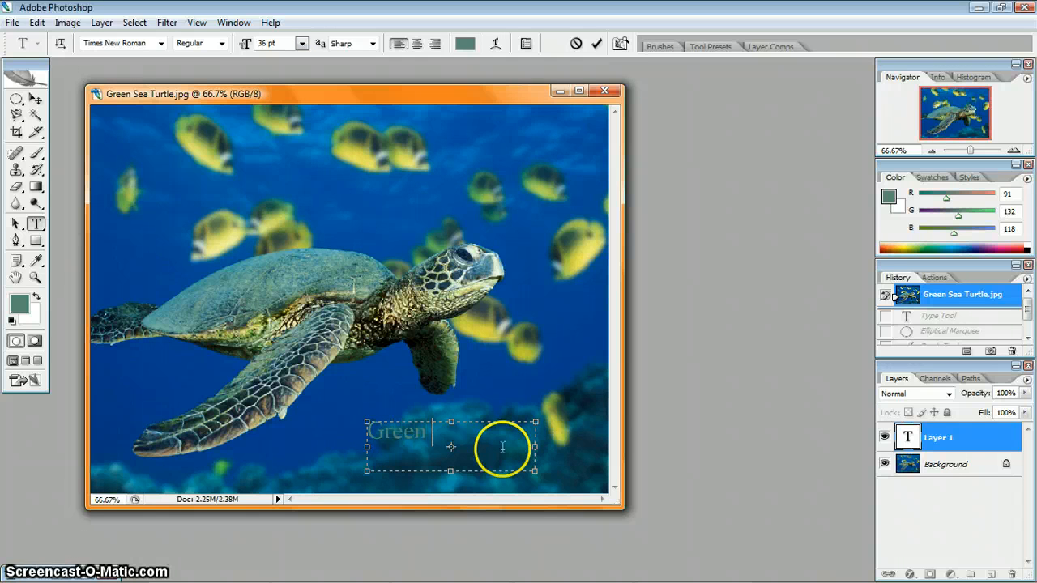
{"action": "type", "text": " Sea Tur"}
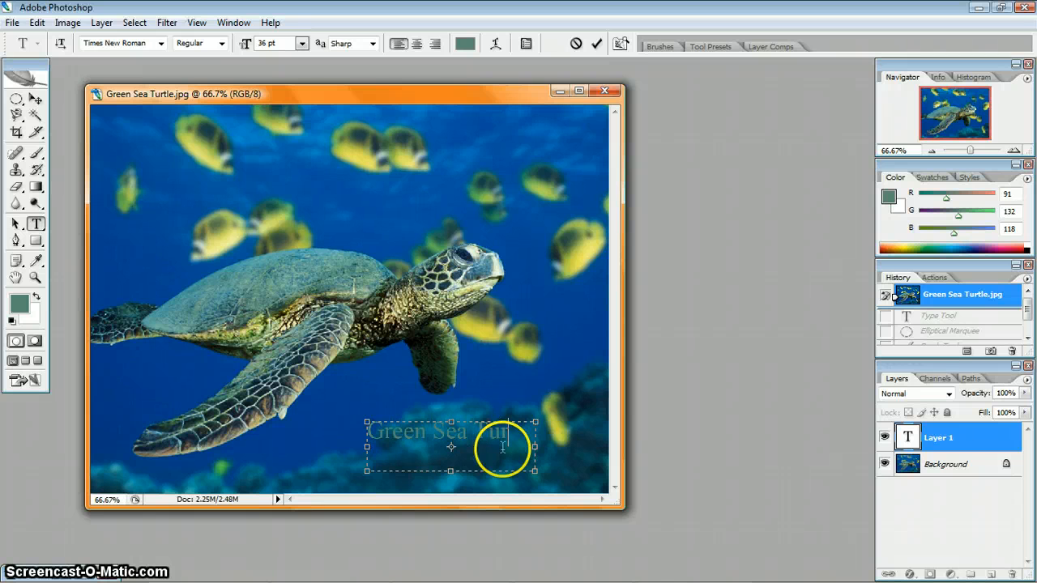
{"action": "type", "text": "tle"}
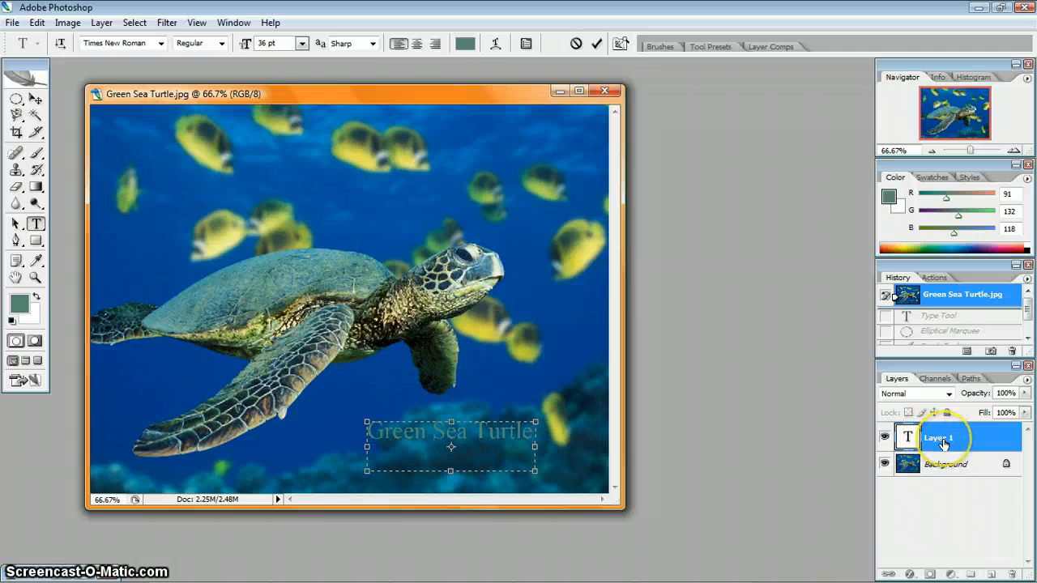
- Make the Background layer active and draw an elliptical marquee selection around the "Green Sea Turtle" text
{"action": "left_click", "coordinate": [941, 466]}
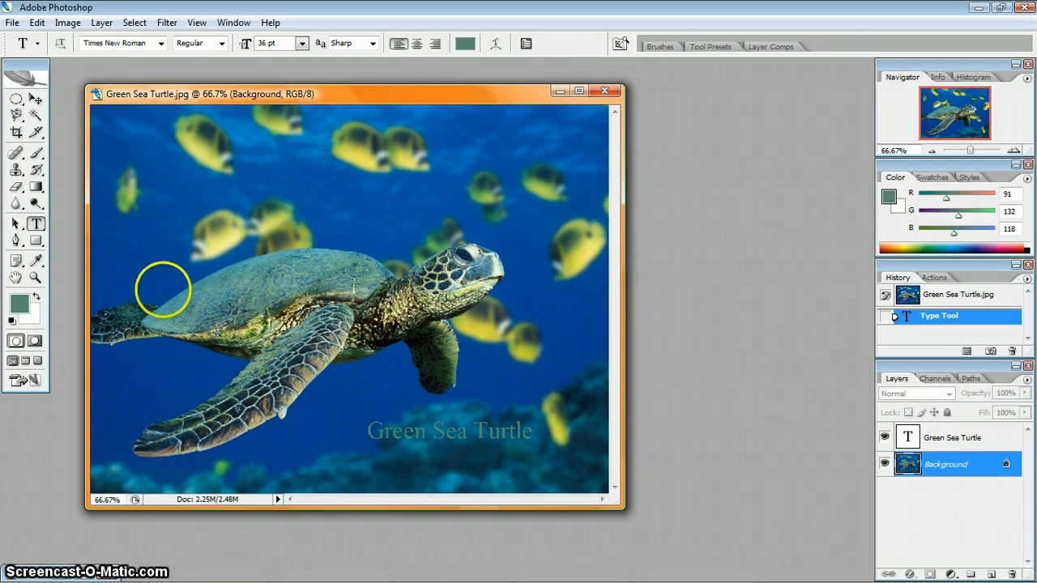
{"action": "left_click", "coordinate": [17, 100]}
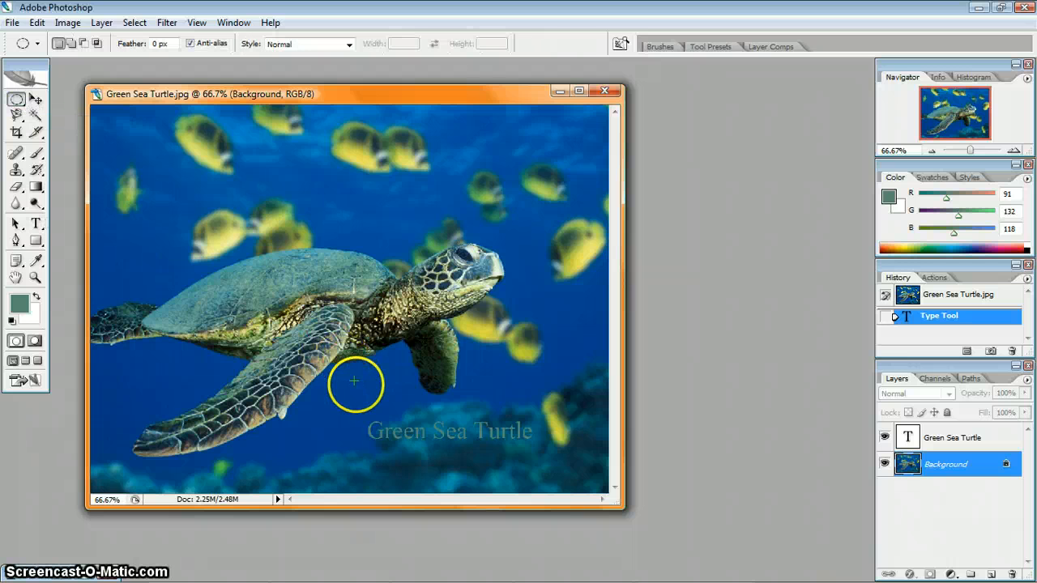
{"action": "left_click_drag", "start_coordinate": [351, 402], "coordinate": [486, 445]}
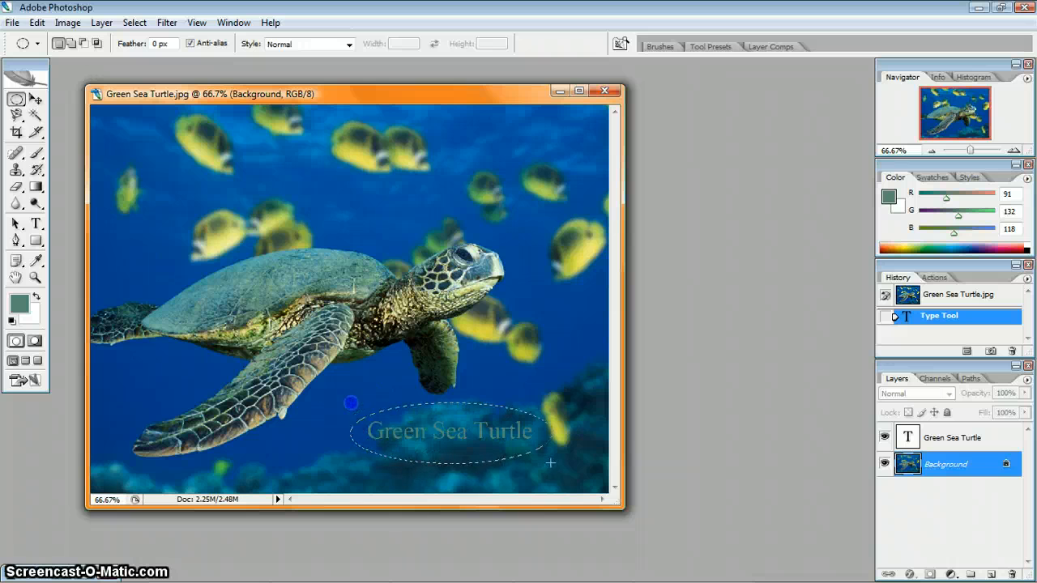
{"action": "left_click_drag", "start_coordinate": [548, 463], "coordinate": [548, 463]}
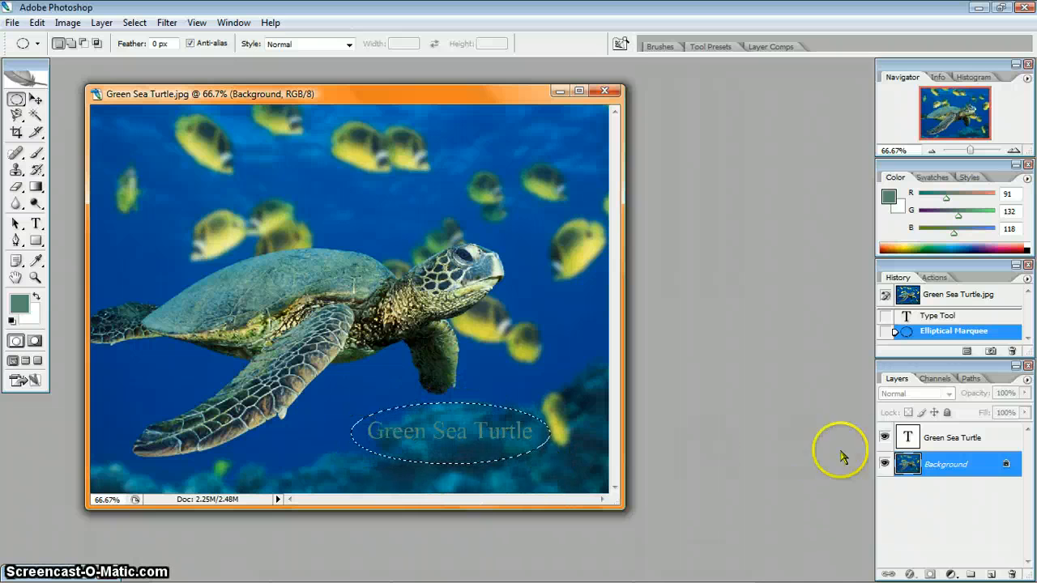
{"action": "left_click", "coordinate": [947, 468]}
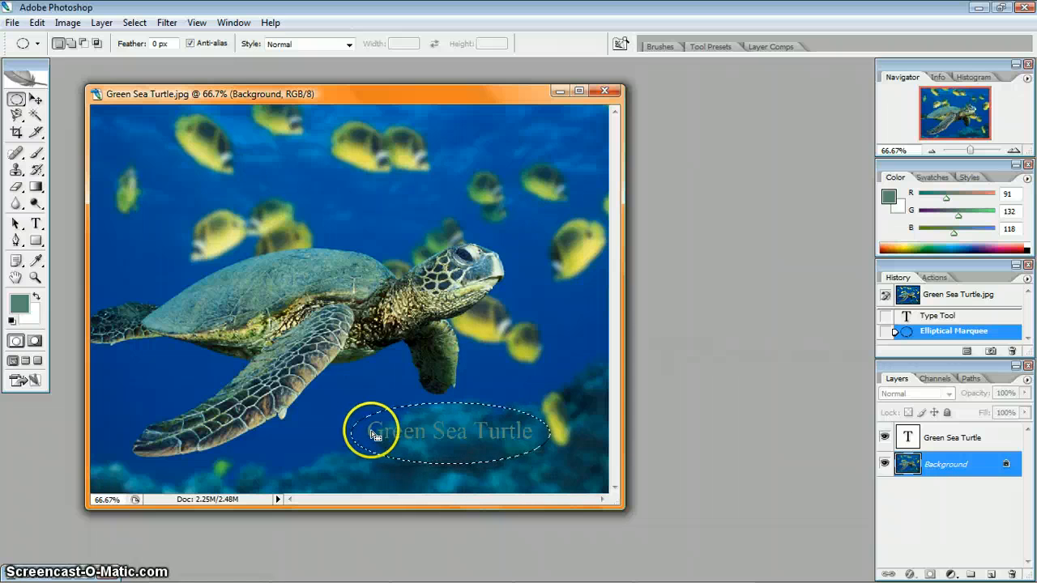
- Sample the yellow of the fish above the turtle with the Eyedropper as the foreground color
{"action": "left_click", "coordinate": [20, 305]}
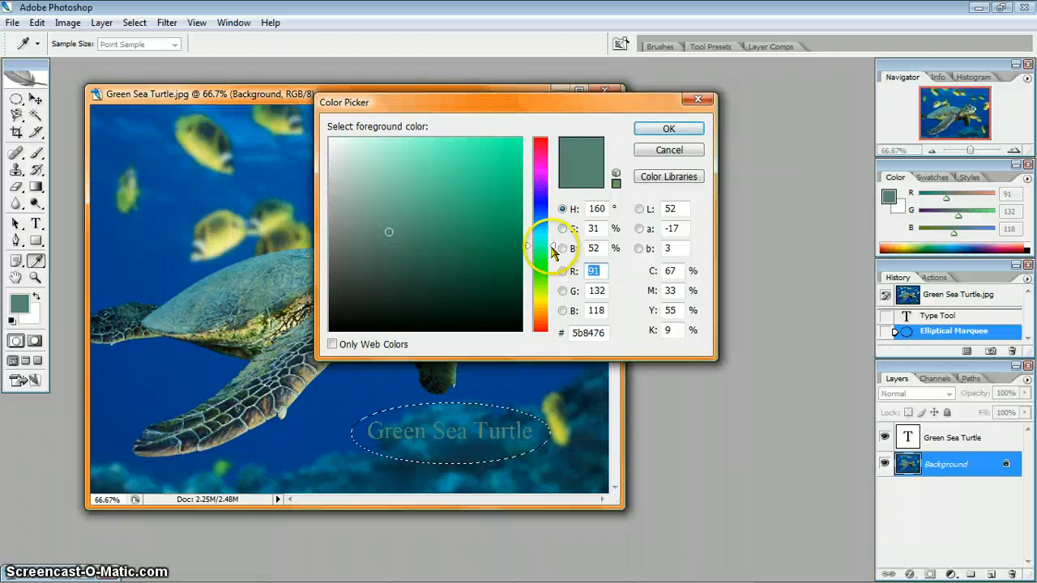
{"action": "left_click", "coordinate": [671, 131]}
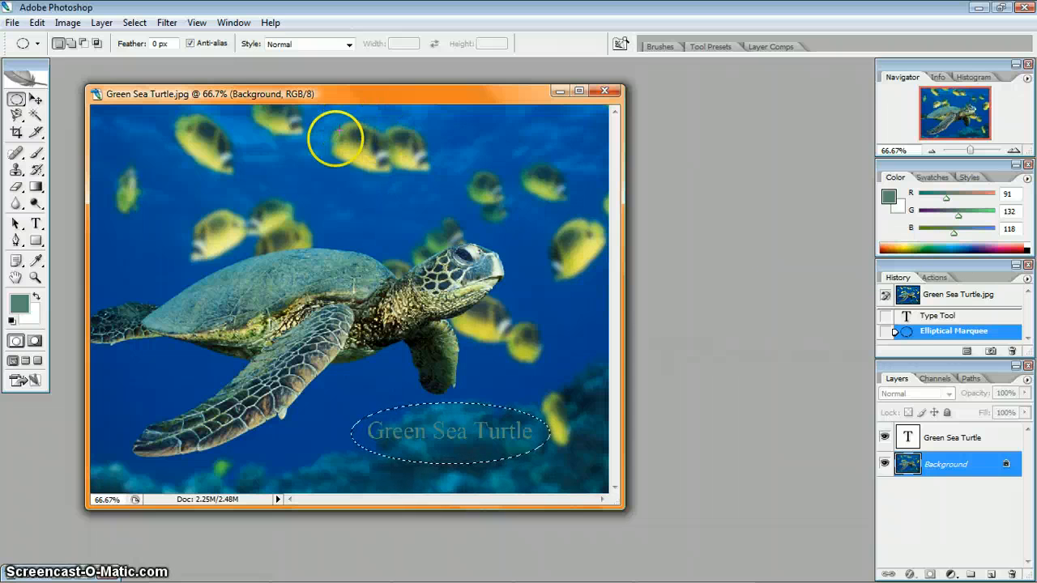
{"action": "left_click", "coordinate": [35, 262]}
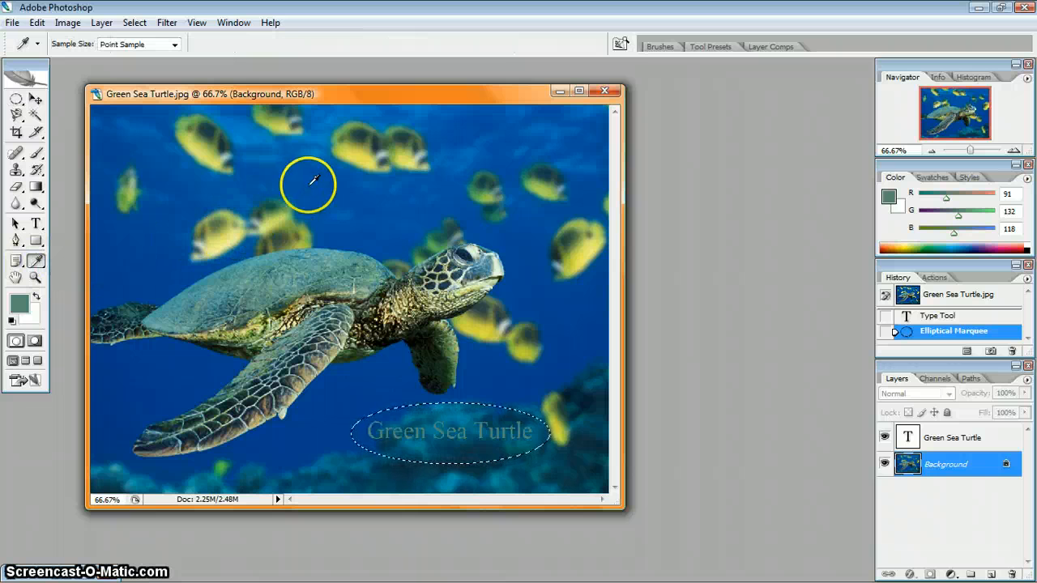
{"action": "left_click", "coordinate": [358, 144]}
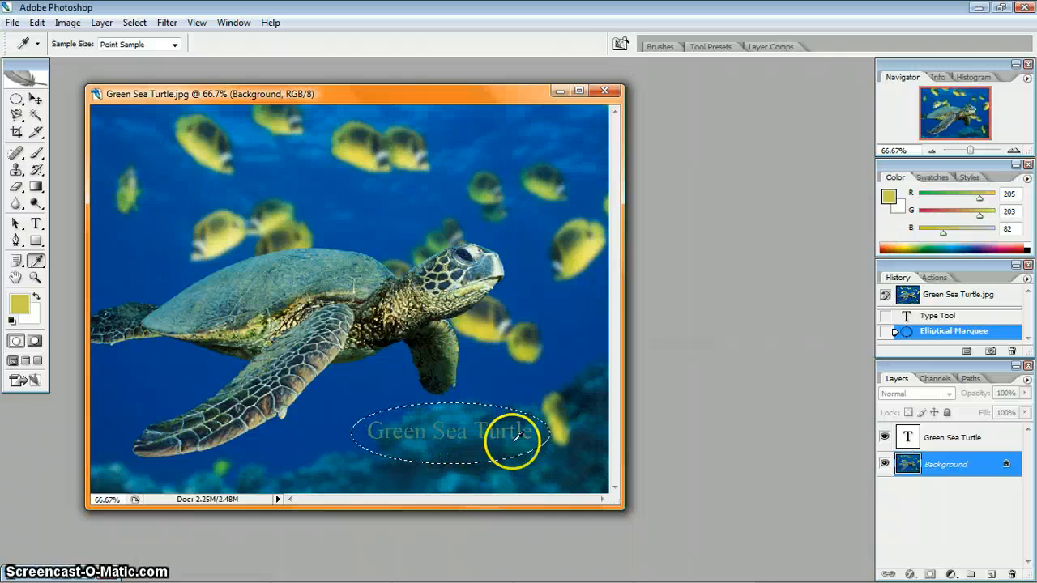
- Paint a short yellow brush stroke along the upper part of the oval selection, and switch to the soft 65 px brush
{"action": "left_click", "coordinate": [37, 154]}
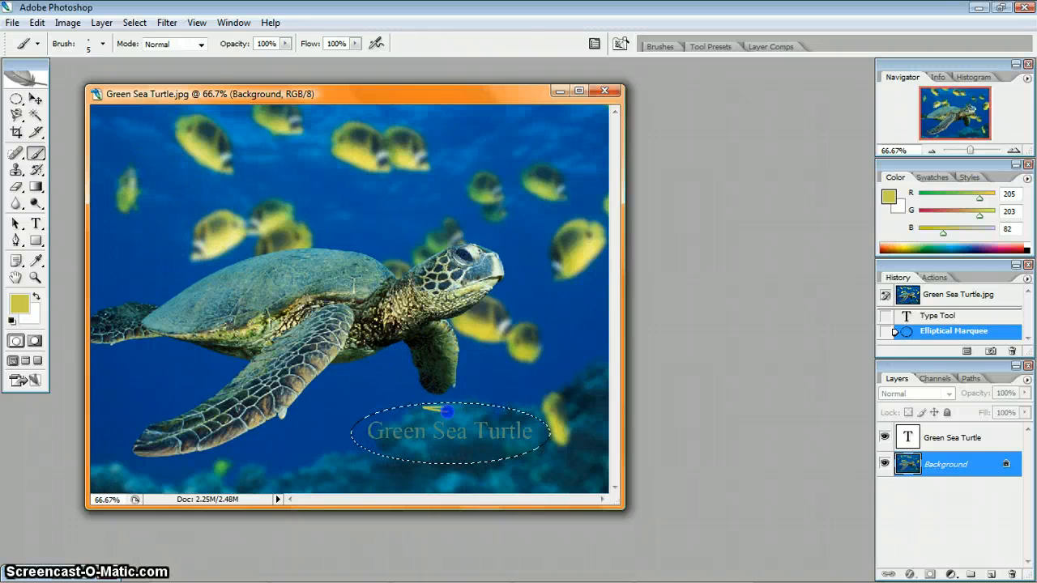
{"action": "mouse_move", "coordinate": [447, 412]}
{"action": "left_mouse_down"}
{"action": "mouse_move", "coordinate": [479, 410]}
{"action": "mouse_move", "coordinate": [453, 410]}
{"action": "left_mouse_up"}
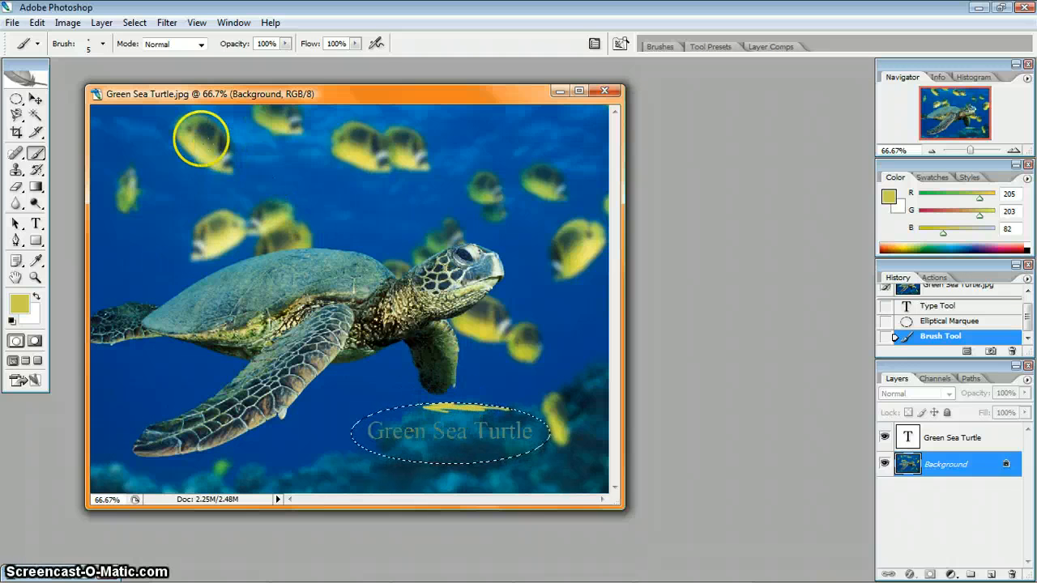
{"action": "left_click", "coordinate": [102, 45]}
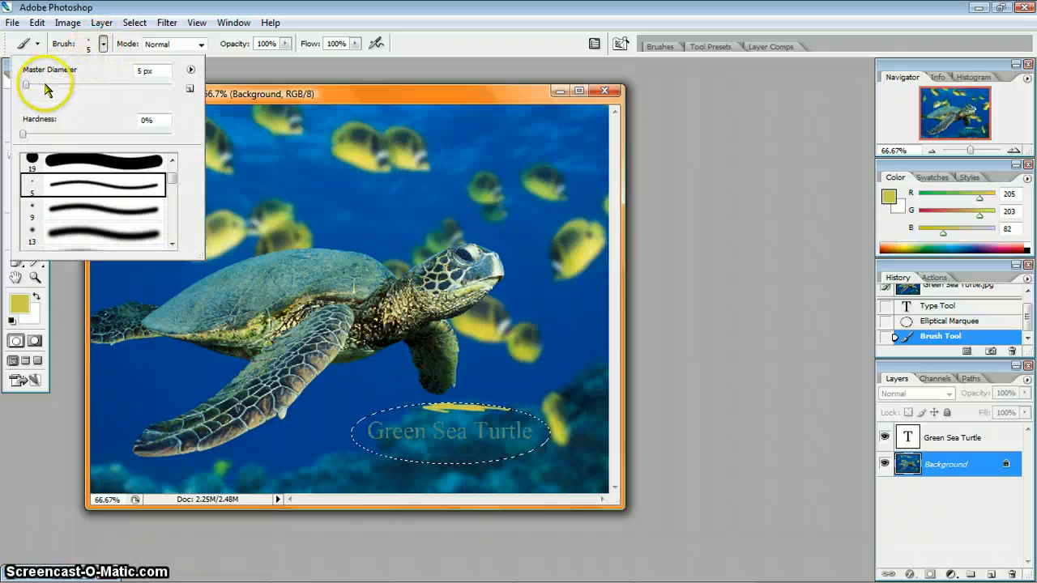
{"action": "left_click_drag", "start_coordinate": [72, 82], "coordinate": [80, 84]}
{"action": "scroll", "coordinate": [171, 172], "scroll_direction": "up", "scroll_amount": 4}
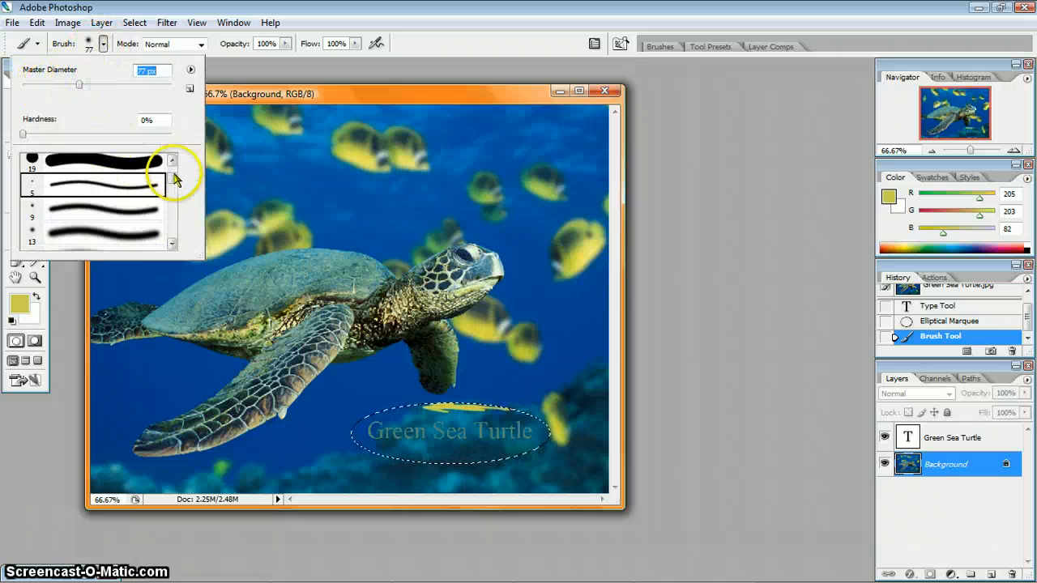
{"action": "left_click_drag", "start_coordinate": [172, 171], "coordinate": [170, 189]}
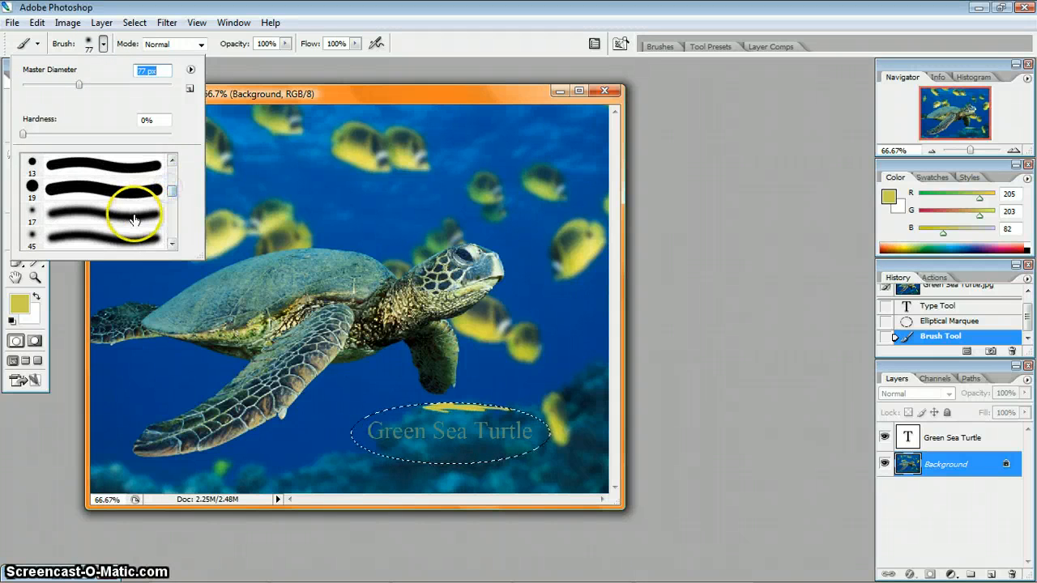
{"action": "scroll", "coordinate": [146, 212], "scroll_direction": "up", "scroll_amount": 1}
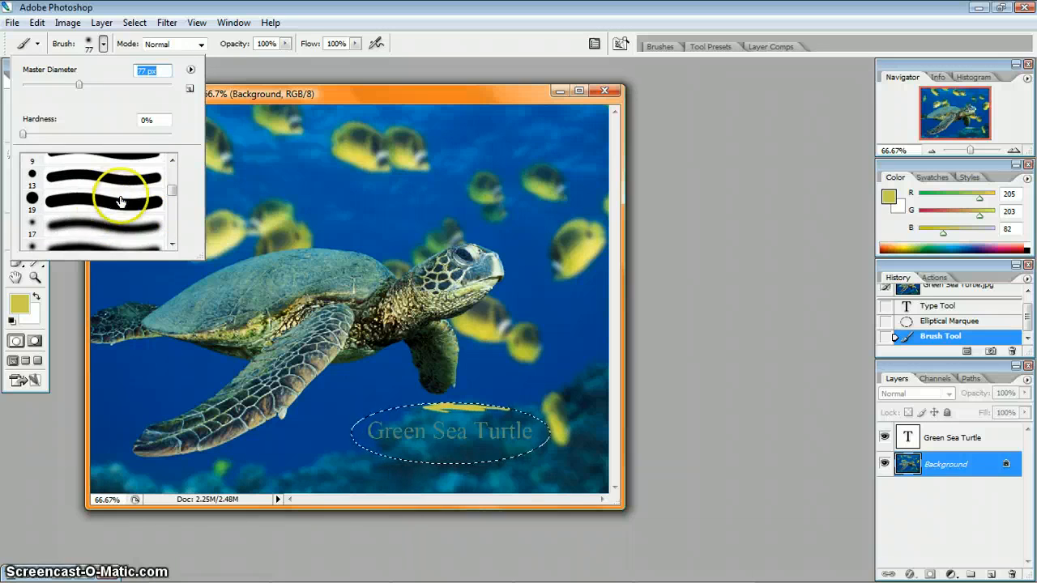
{"action": "scroll", "coordinate": [106, 212], "scroll_direction": "up", "scroll_amount": 2}
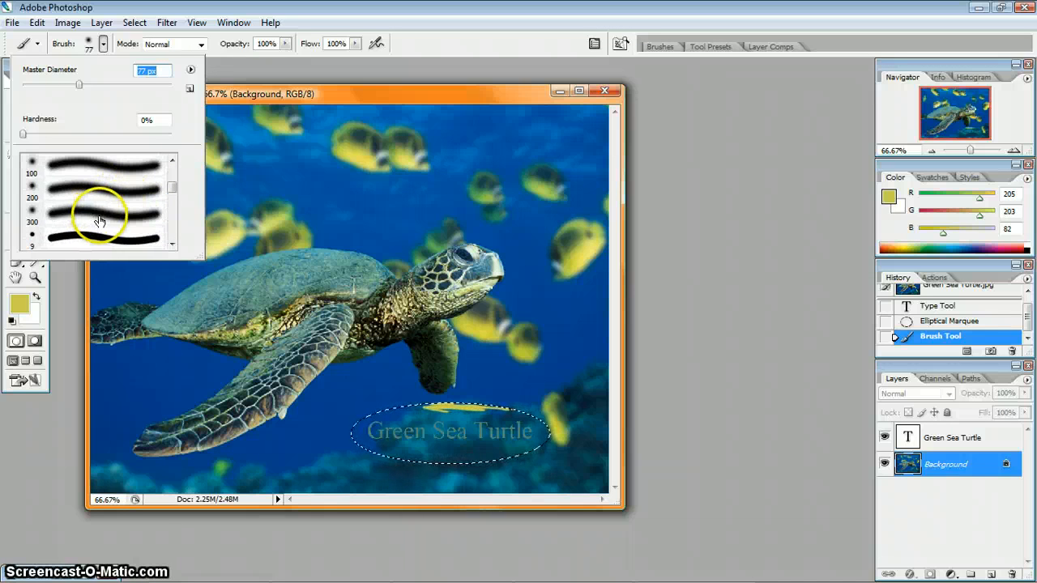
{"action": "scroll", "coordinate": [85, 217], "scroll_direction": "up", "scroll_amount": 2}
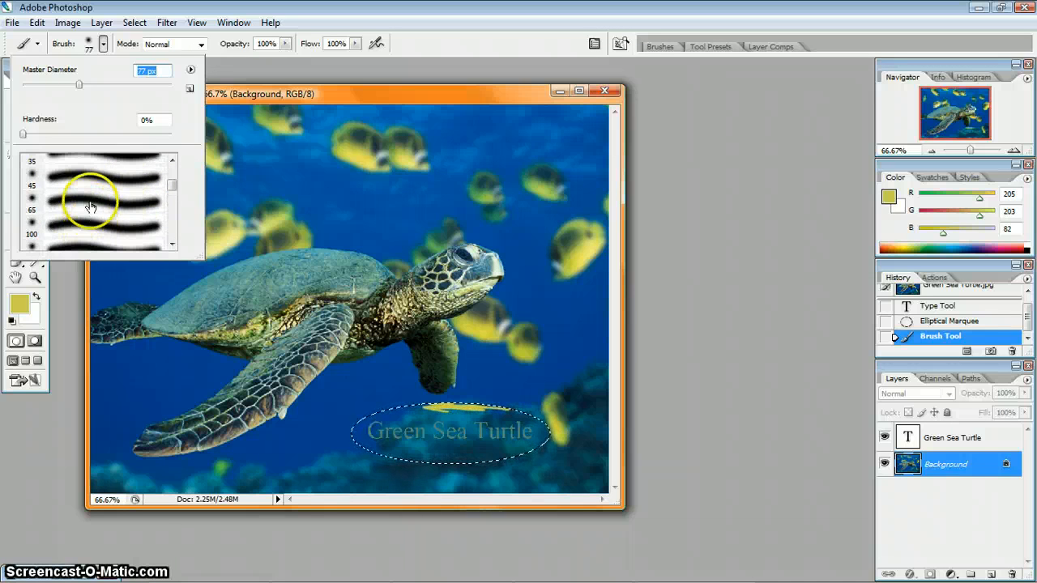
{"action": "left_click", "coordinate": [88, 195]}
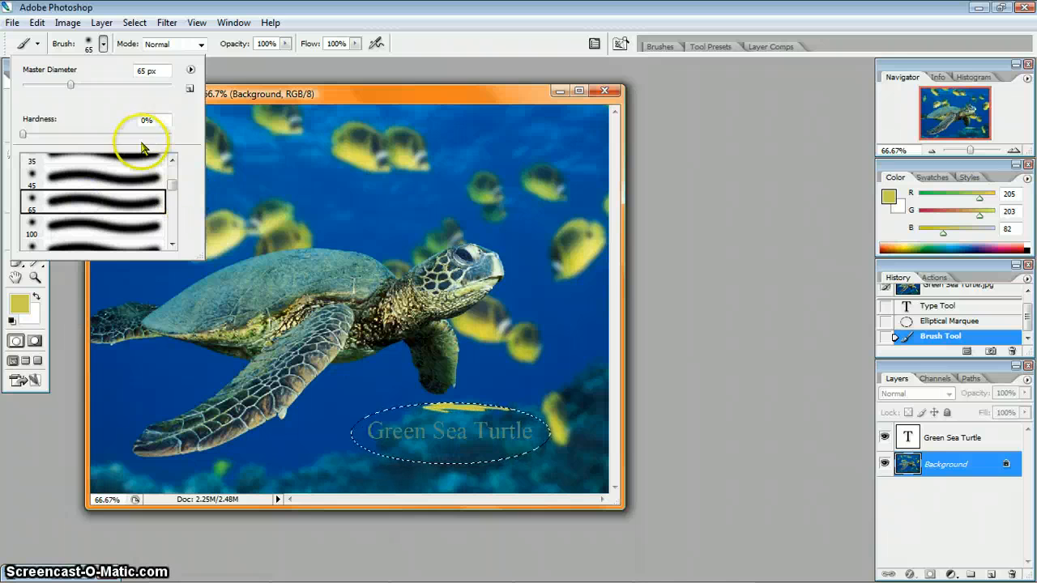
{"action": "left_click", "coordinate": [120, 209]}
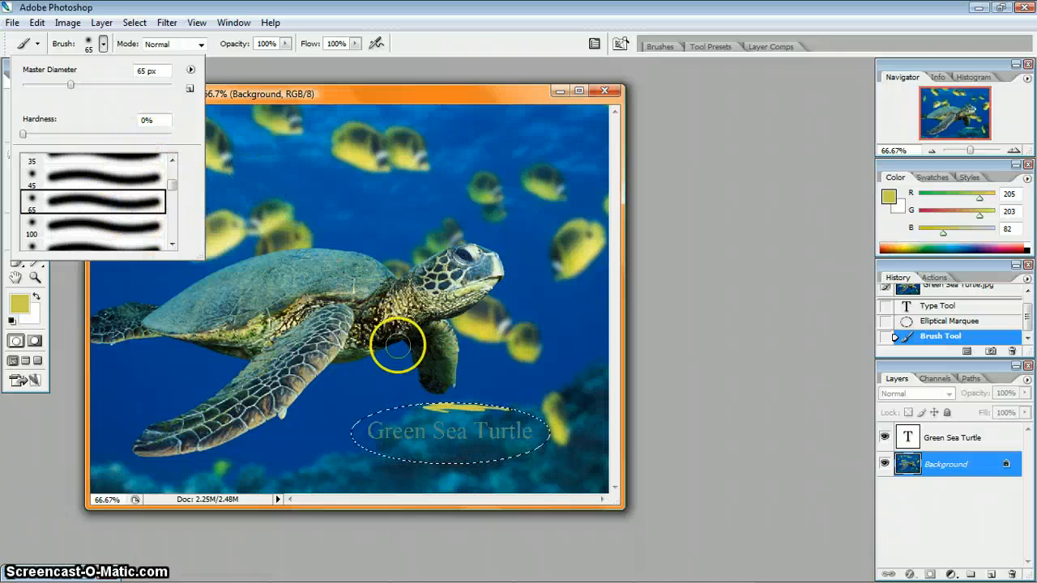
- Paint the whole oval selection behind the text yellow on the Background layer
{"action": "left_click_drag", "start_coordinate": [472, 415], "coordinate": [389, 416]}
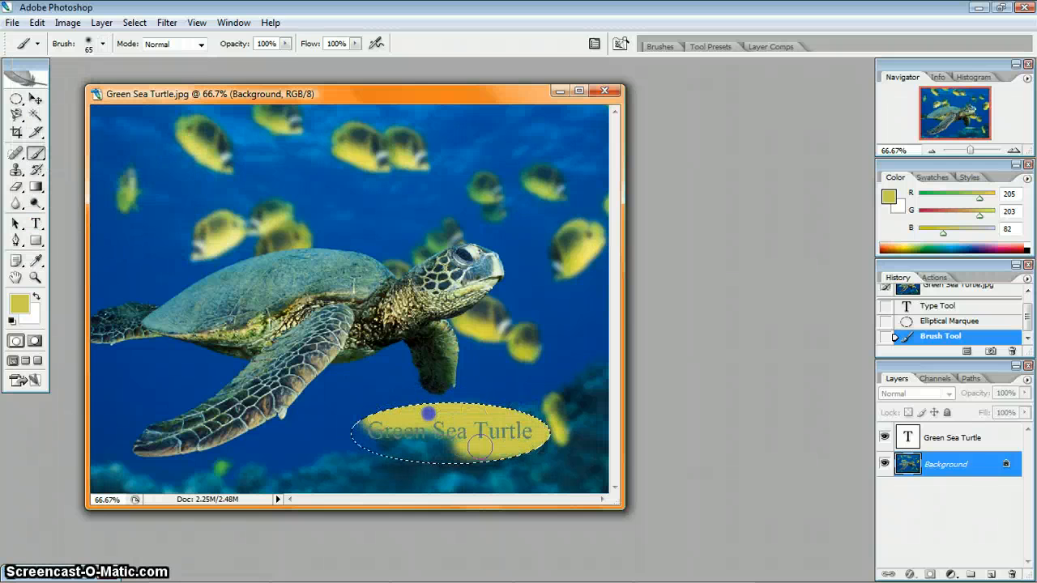
{"action": "left_click_drag", "start_coordinate": [489, 446], "coordinate": [420, 451]}
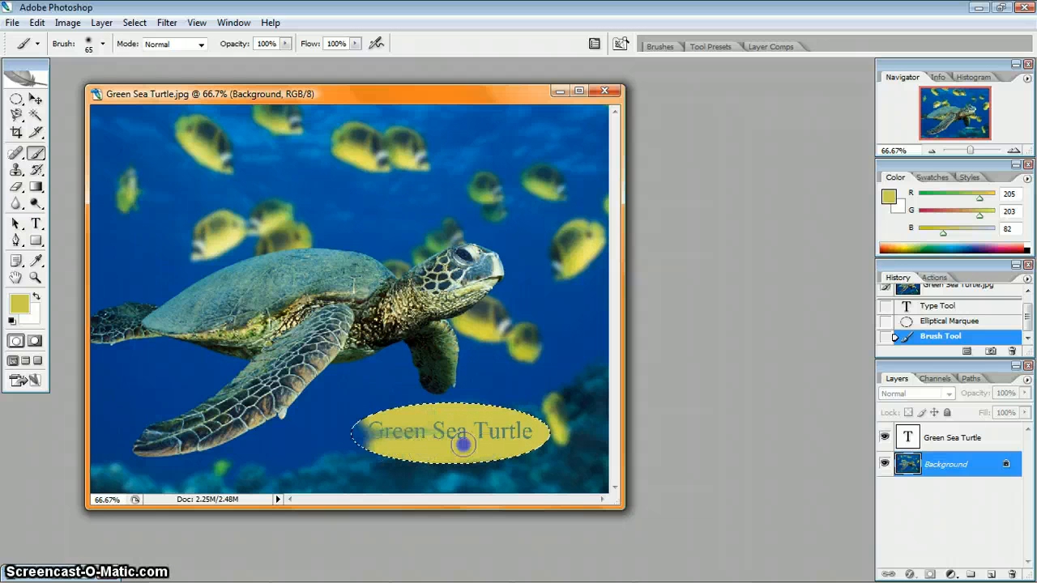
{"action": "left_click_drag", "start_coordinate": [486, 414], "coordinate": [526, 419]}
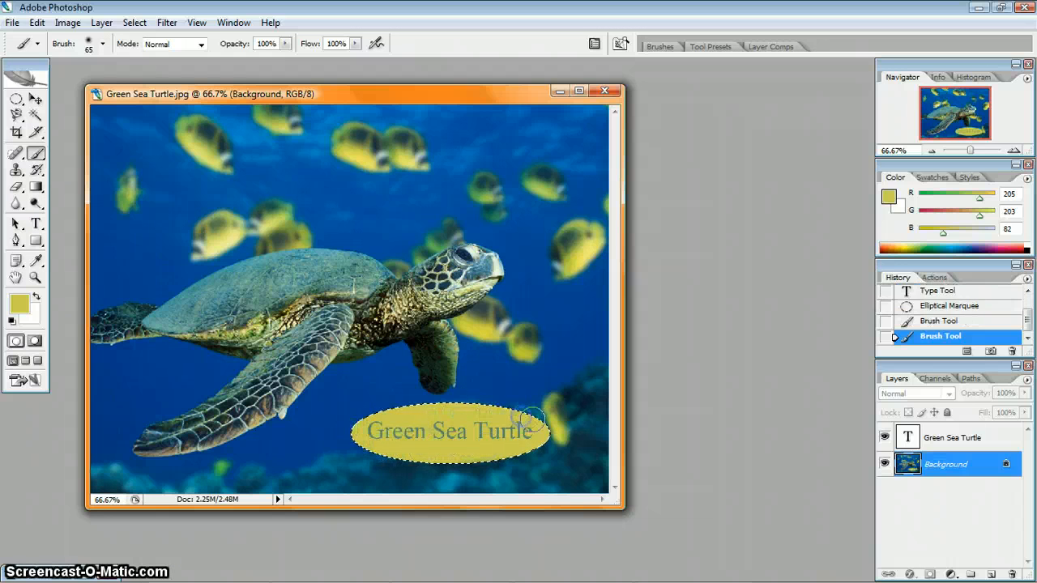